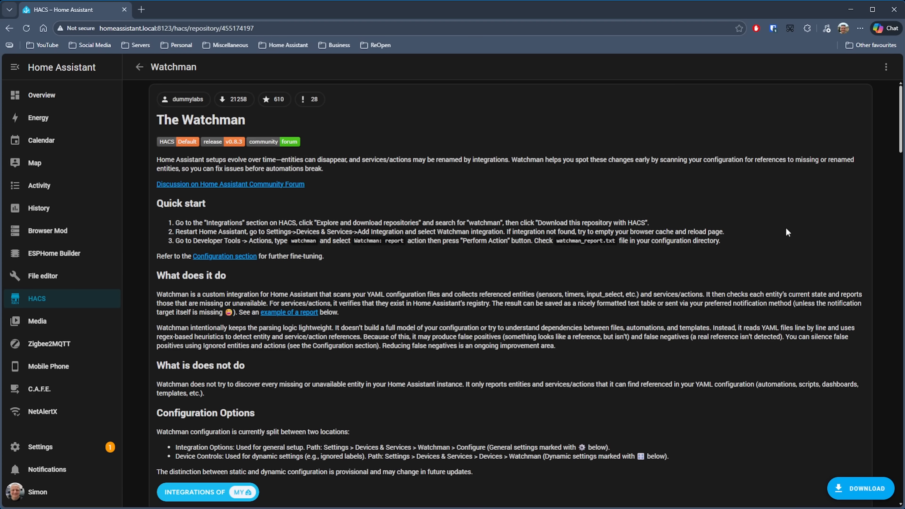
- Download the Watchman integration, version v0.8.3, from its HACS repository page
{"action": "scroll", "coordinate": [895, 147], "scroll_direction": "down", "scroll_amount": 20}
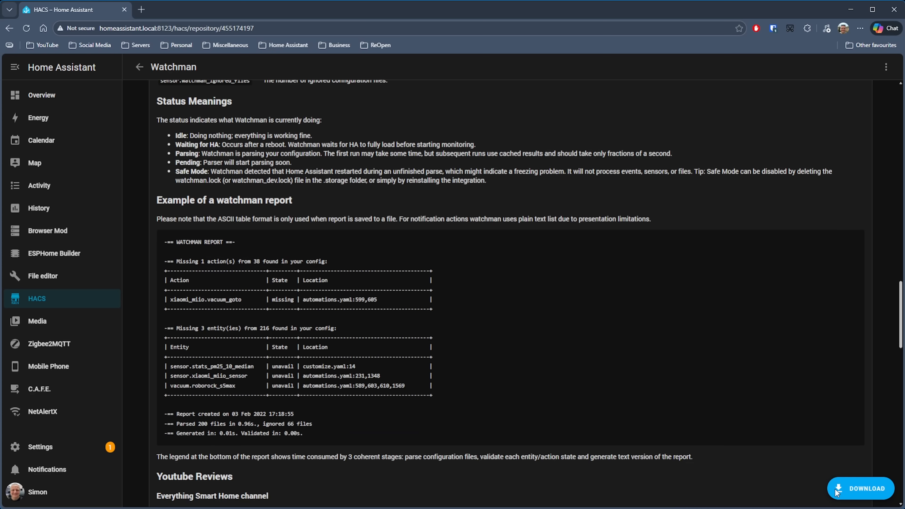
{"action": "left_click", "coordinate": [858, 494]}
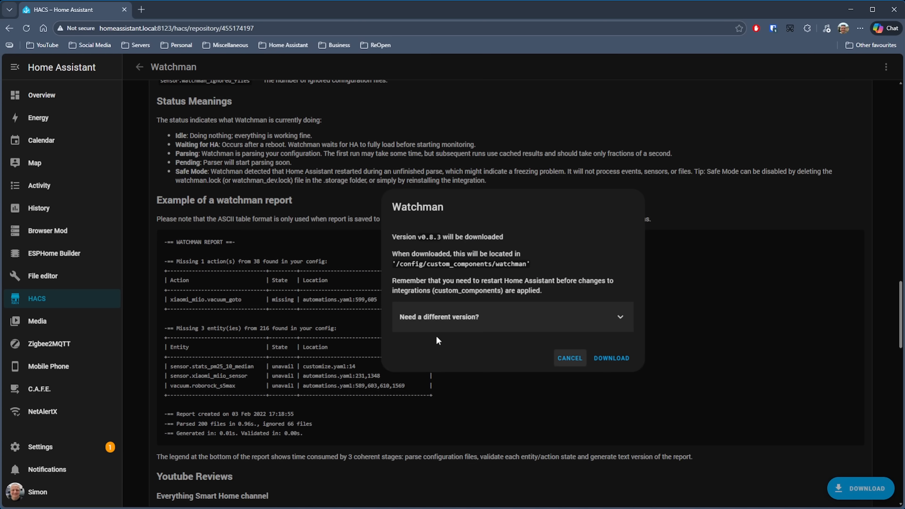
{"action": "left_click", "coordinate": [612, 359]}
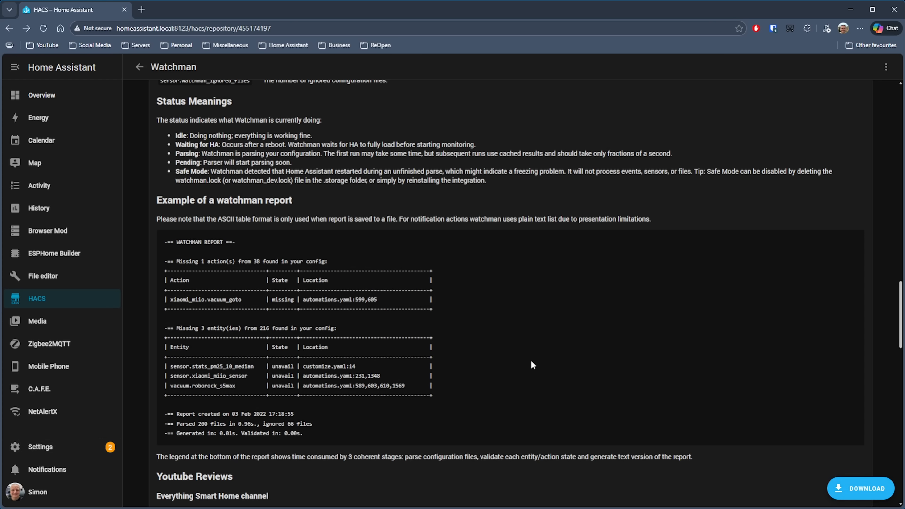
- Restart Home Assistant from the system settings so the downloaded custom integration is loaded
{"action": "left_click", "coordinate": [37, 447]}
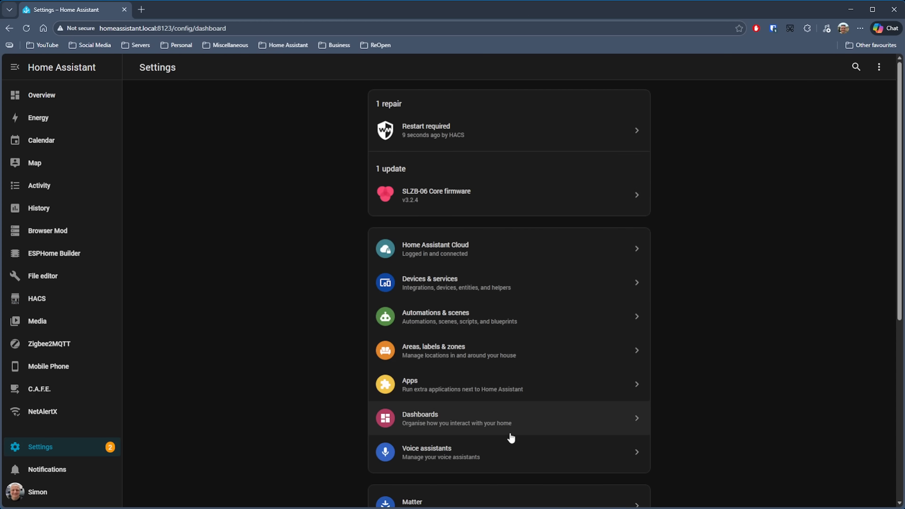
{"action": "scroll", "coordinate": [506, 439], "scroll_direction": "down", "scroll_amount": 5}
{"action": "left_click", "coordinate": [446, 381]}
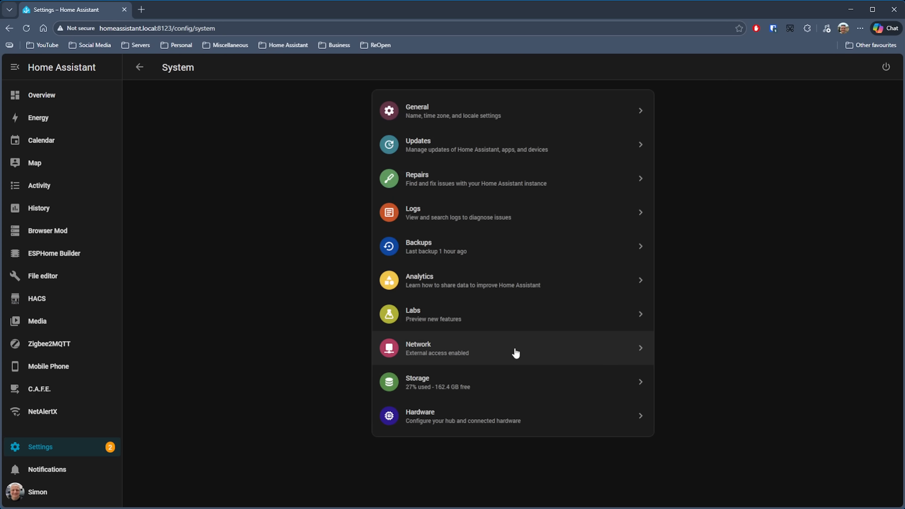
{"action": "left_click", "coordinate": [886, 67]}
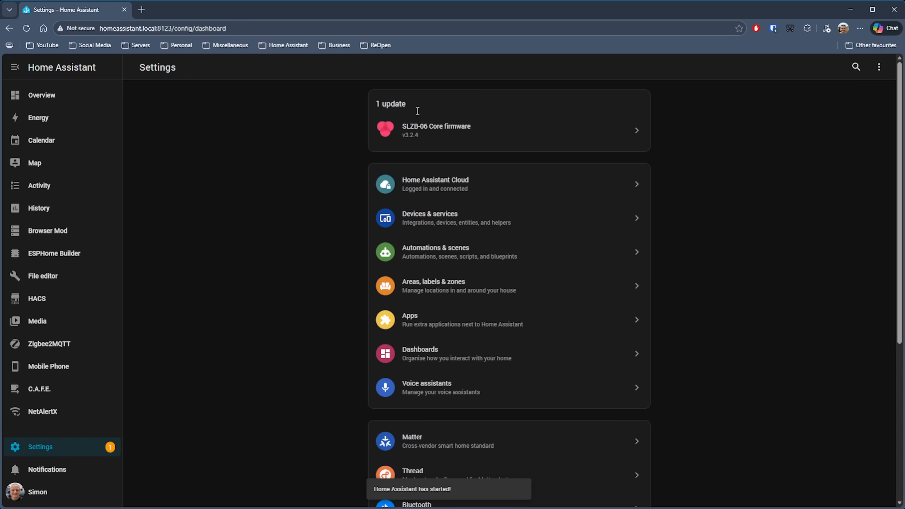
- Find Watchman among the available integrations and add it to Home Assistant
{"action": "left_click", "coordinate": [464, 227]}
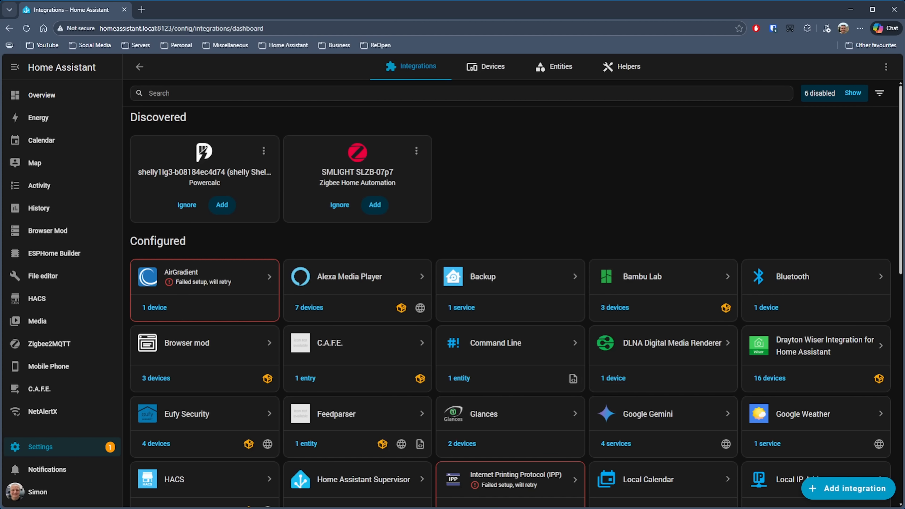
{"action": "left_click", "coordinate": [848, 496]}
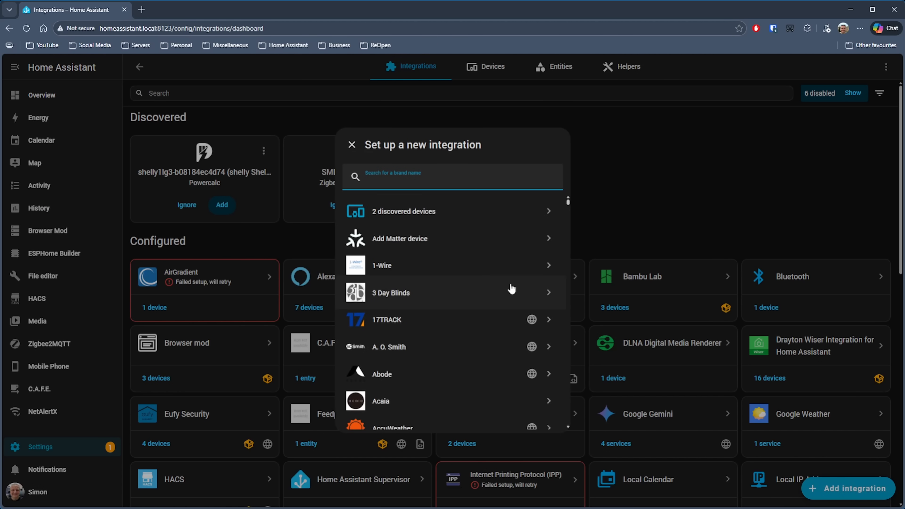
{"action": "type", "text": "watc"}
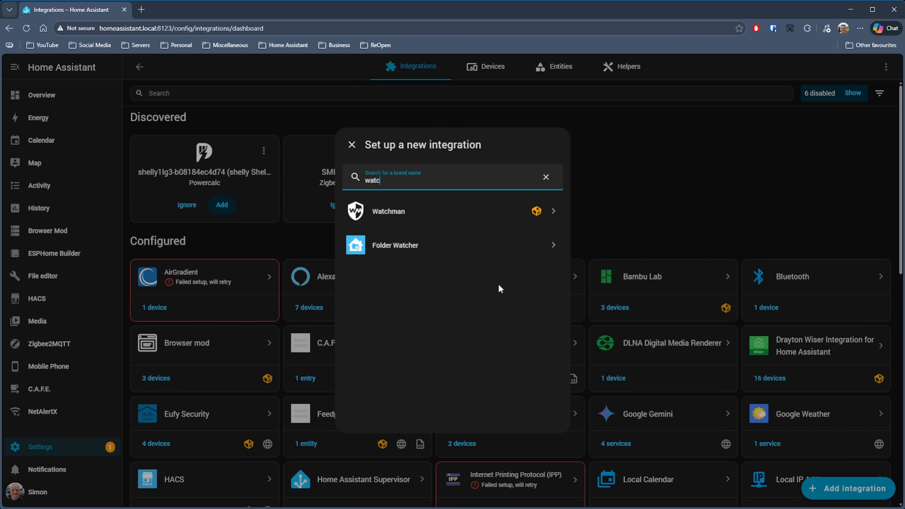
{"action": "left_click", "coordinate": [390, 225]}
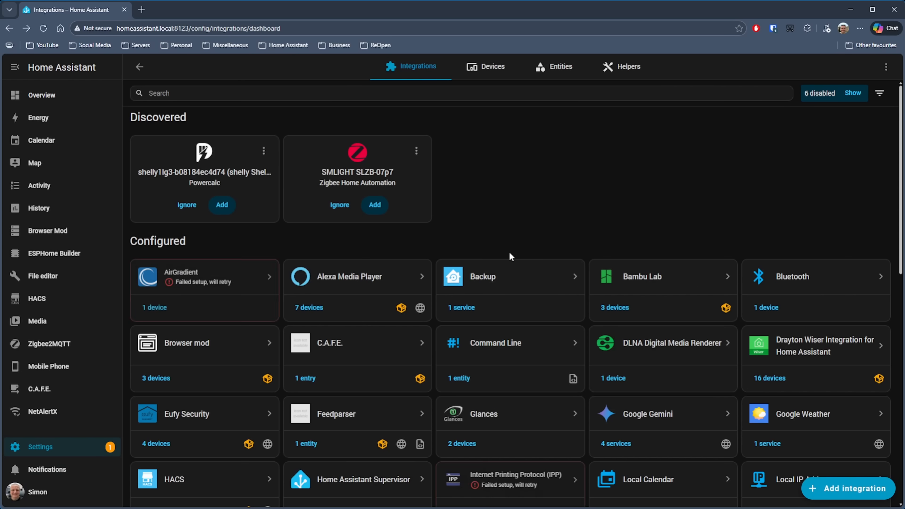
- Open the configuration settings of the Watchman integration from the configured integrations
{"action": "scroll", "coordinate": [511, 257], "scroll_direction": "down", "scroll_amount": 20}
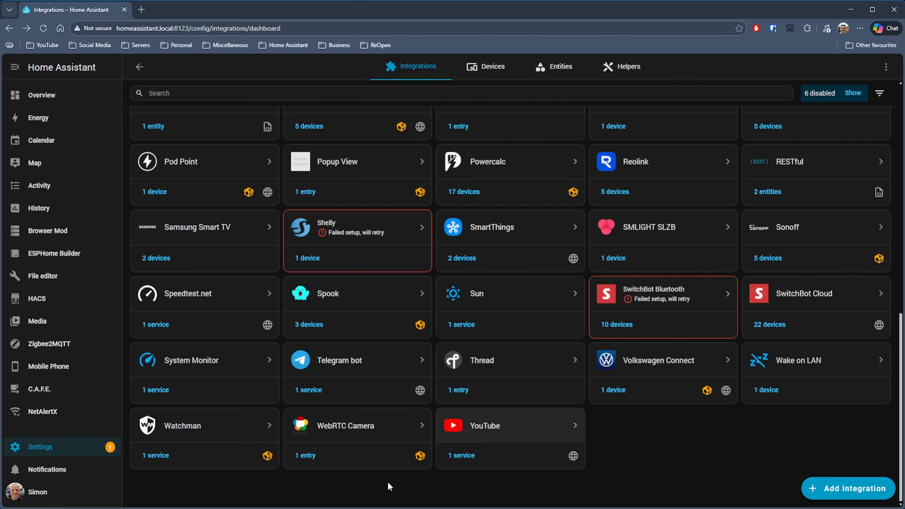
{"action": "left_click", "coordinate": [199, 432]}
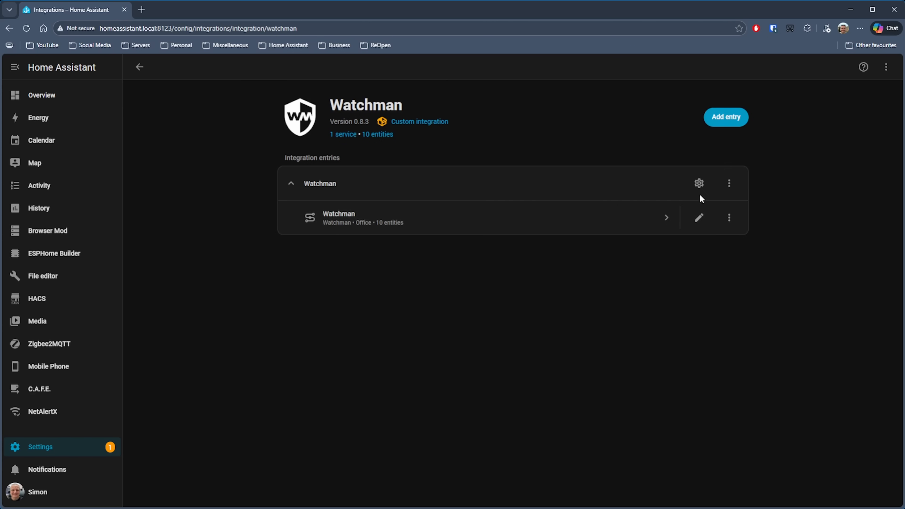
{"action": "left_click", "coordinate": [699, 183]}
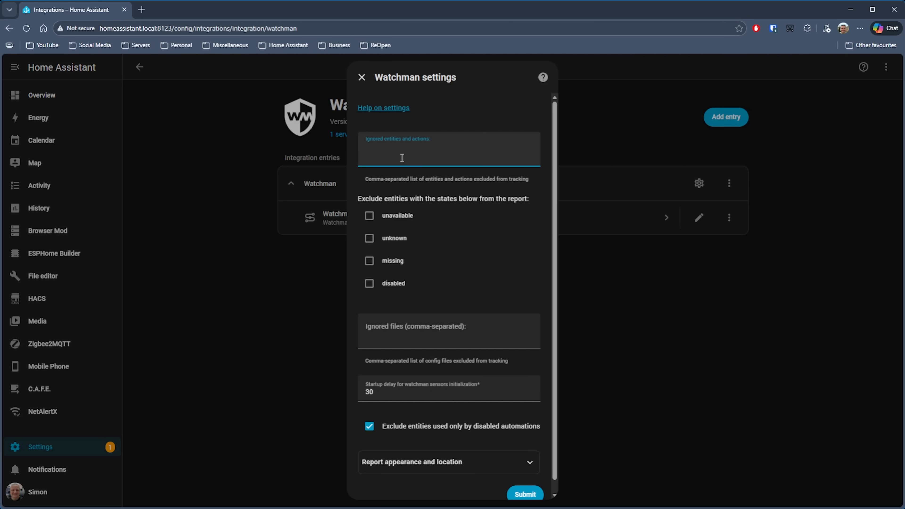
- Consult the settings help on GitHub, examining the configuration options table and the example for ignored entities and actions
{"action": "left_click", "coordinate": [381, 111]}
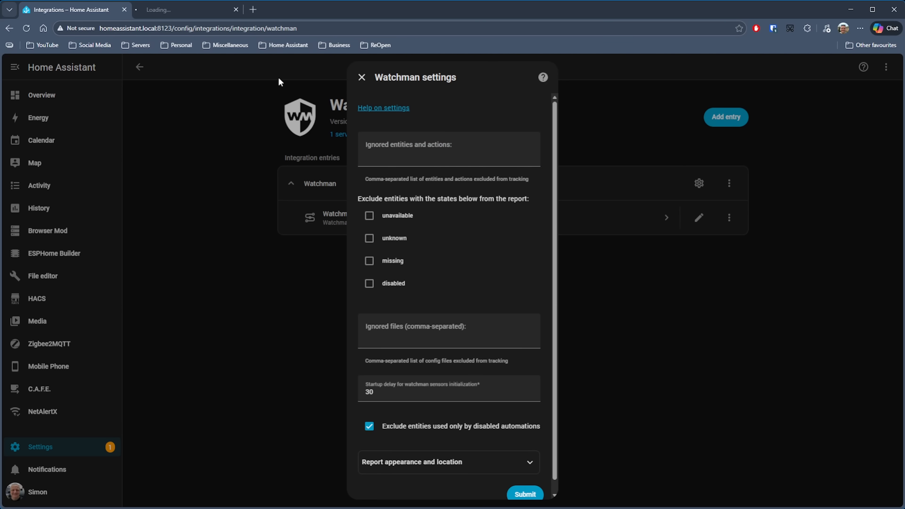
{"action": "left_click", "coordinate": [173, 14]}
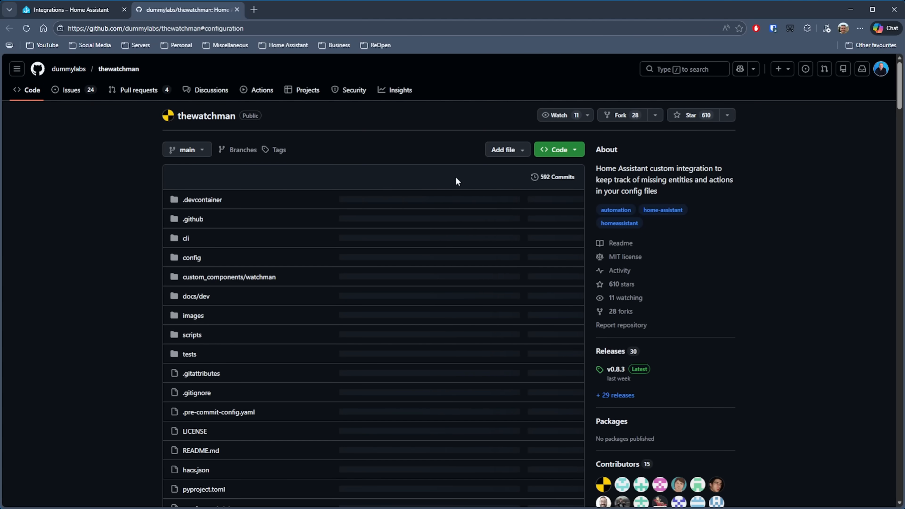
{"action": "scroll", "coordinate": [437, 204], "scroll_direction": "down", "scroll_amount": 15}
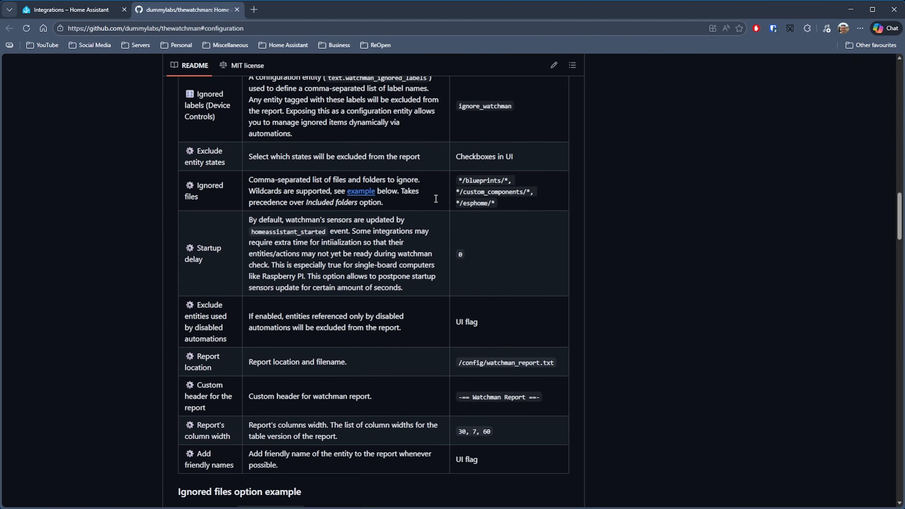
{"action": "scroll", "coordinate": [437, 203], "scroll_direction": "up", "scroll_amount": 2}
{"action": "scroll", "coordinate": [435, 199], "scroll_direction": "up", "scroll_amount": 6}
{"action": "left_click", "coordinate": [85, 11]}
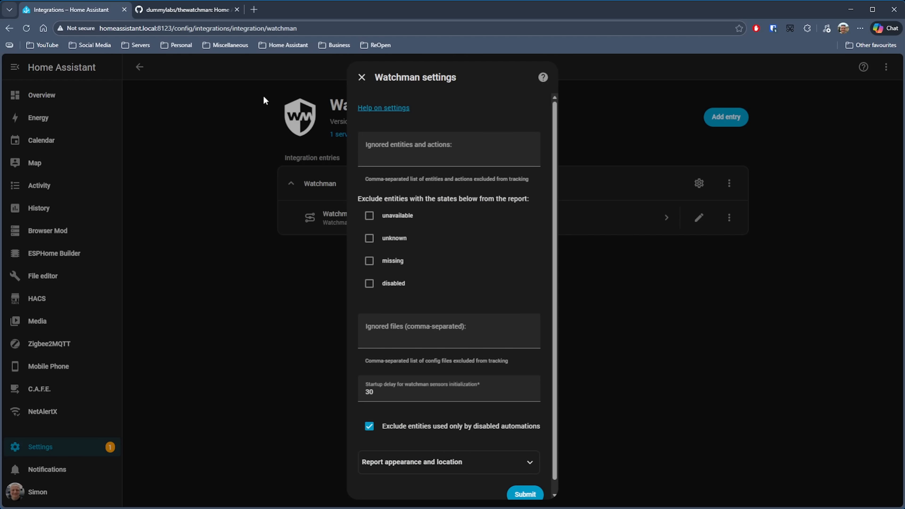
{"action": "left_click", "coordinate": [177, 11]}
{"action": "scroll", "coordinate": [430, 264], "scroll_direction": "down", "scroll_amount": 5}
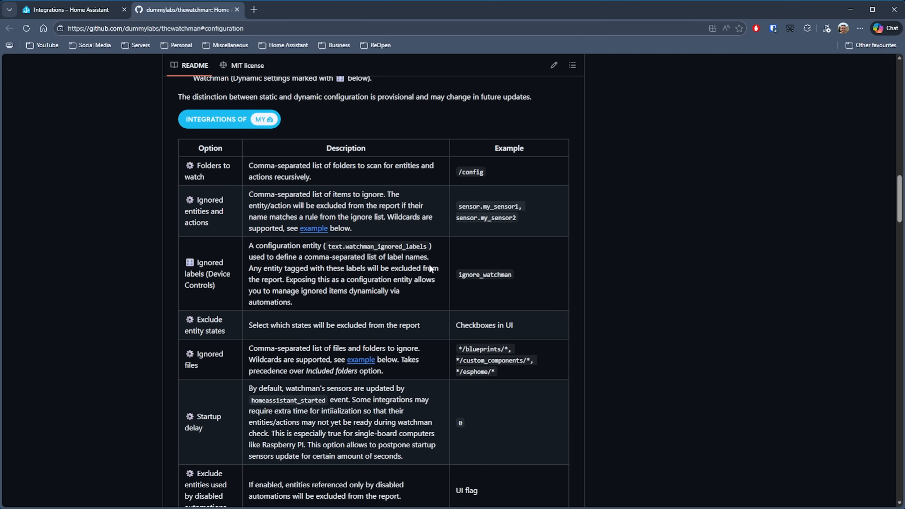
{"action": "scroll", "coordinate": [430, 265], "scroll_direction": "down", "scroll_amount": 1}
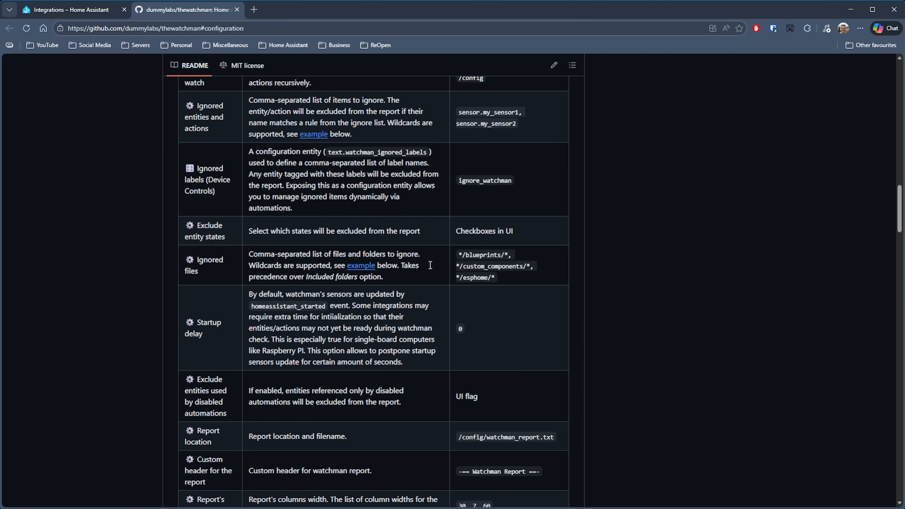
{"action": "left_click", "coordinate": [308, 136]}
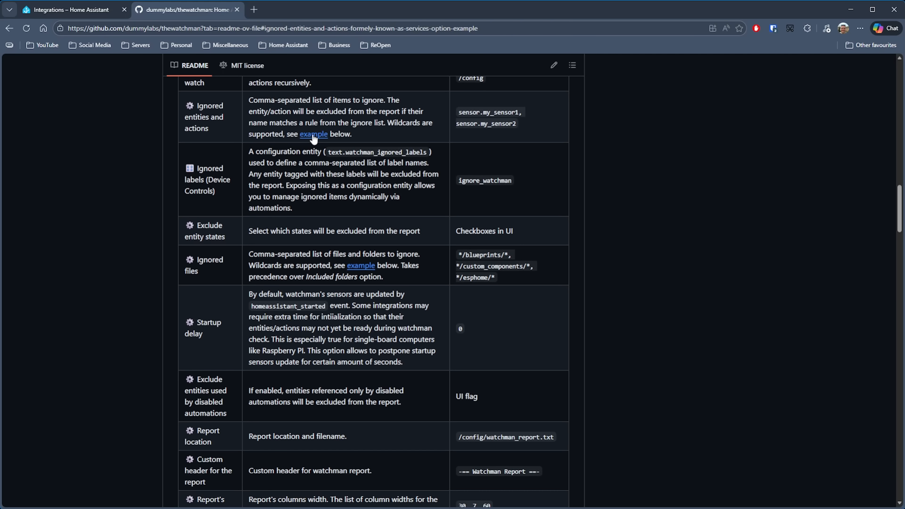
- Return to Home Assistant, review the report appearance and location options, and save the Watchman settings
{"action": "left_click", "coordinate": [71, 10]}
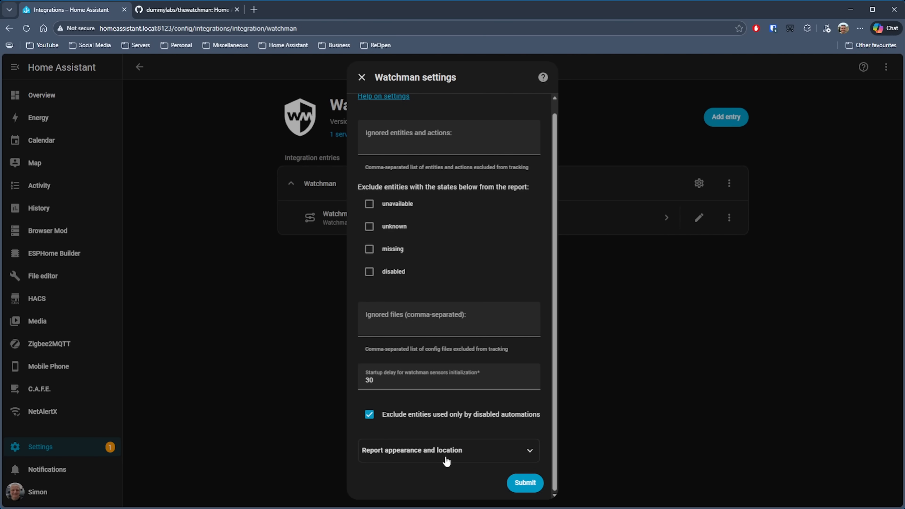
{"action": "left_click", "coordinate": [447, 461]}
{"action": "scroll", "coordinate": [460, 455], "scroll_direction": "down", "scroll_amount": 3}
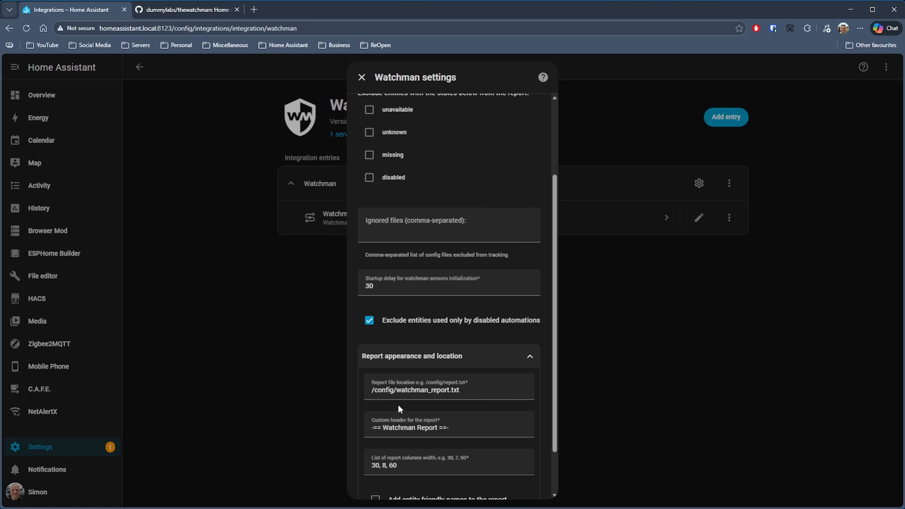
{"action": "scroll", "coordinate": [521, 390], "scroll_direction": "down", "scroll_amount": 2}
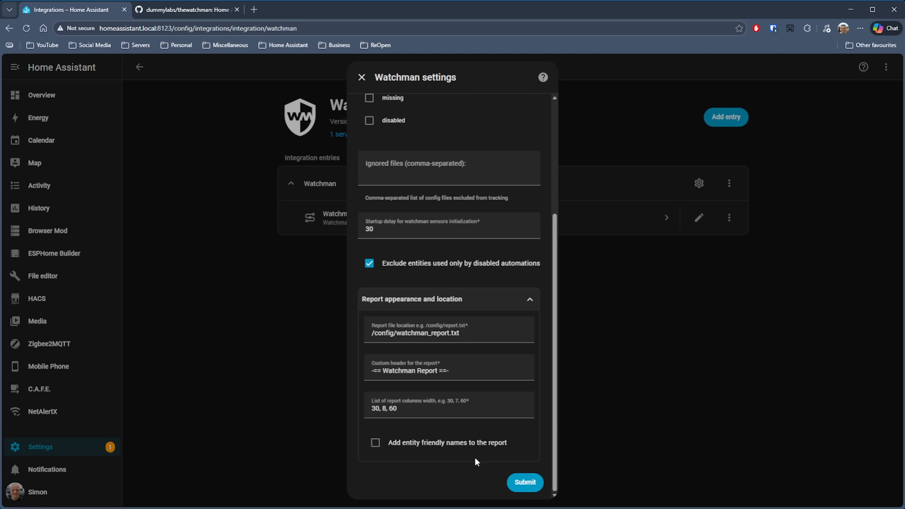
{"action": "left_click", "coordinate": [524, 482]}
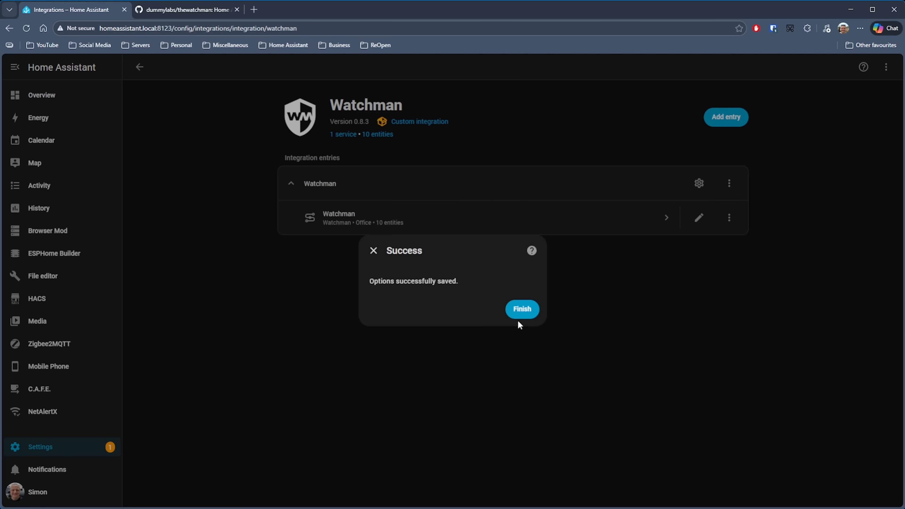
{"action": "left_click", "coordinate": [517, 310]}
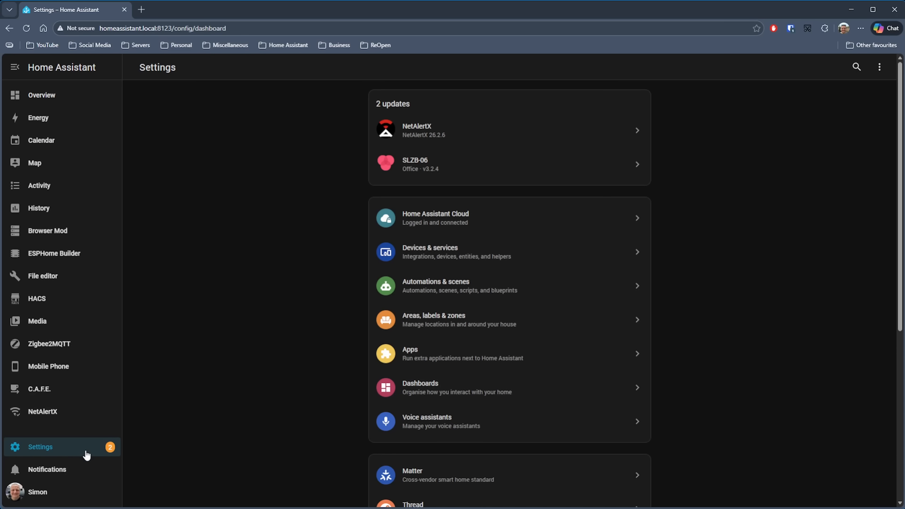
- Run the watchman.report action from the developer tools, with its advanced options expanded and file report creation enabled
{"action": "scroll", "coordinate": [380, 351], "scroll_direction": "down", "scroll_amount": 5}
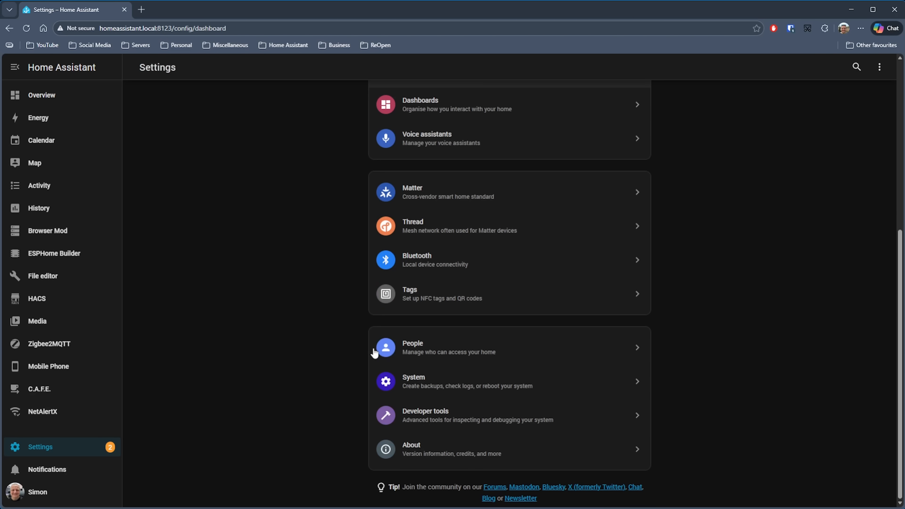
{"action": "left_click", "coordinate": [422, 415]}
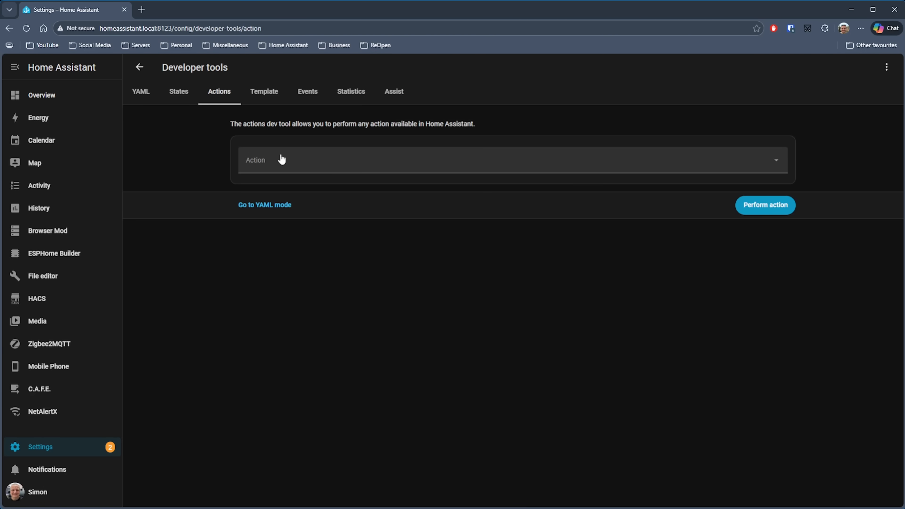
{"action": "left_click", "coordinate": [293, 163]}
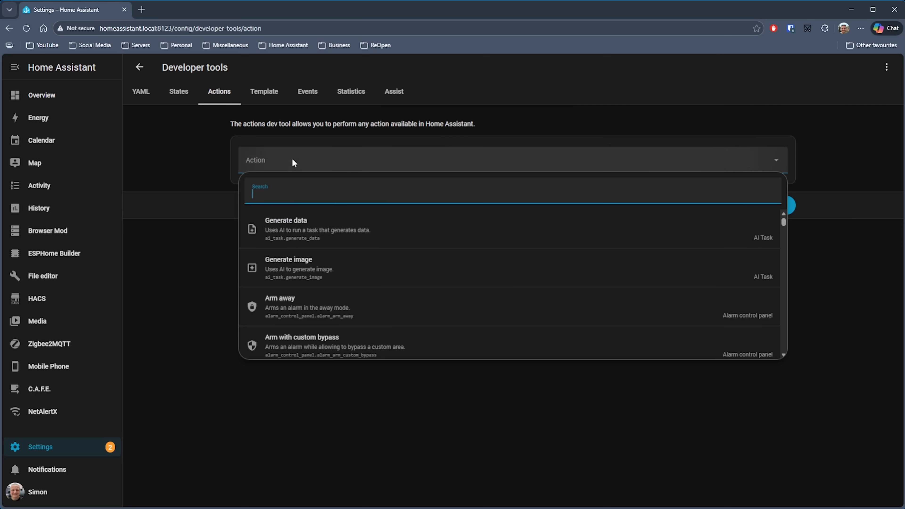
{"action": "type", "text": "watch"}
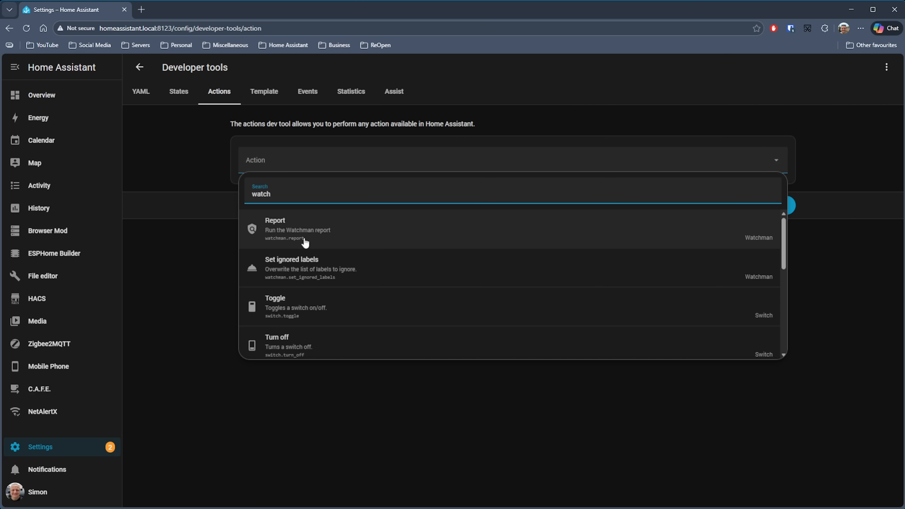
{"action": "left_click", "coordinate": [306, 243]}
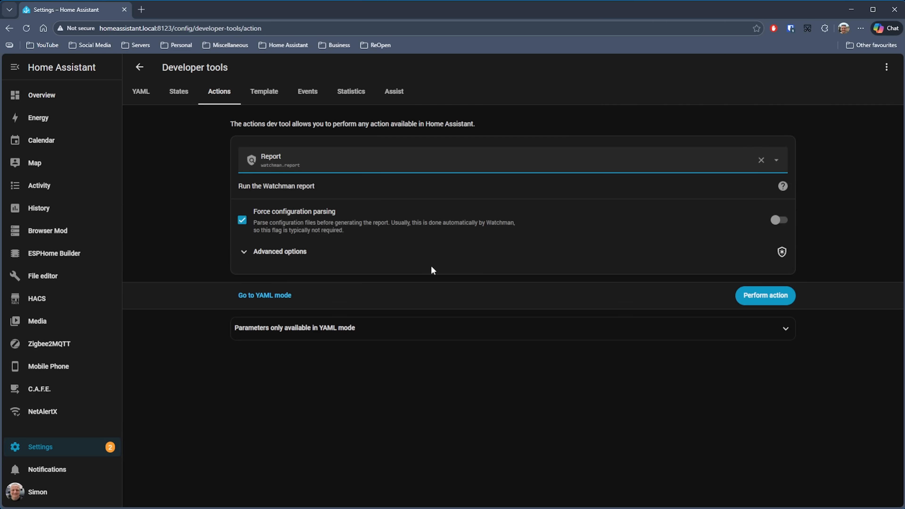
{"action": "left_click", "coordinate": [264, 257]}
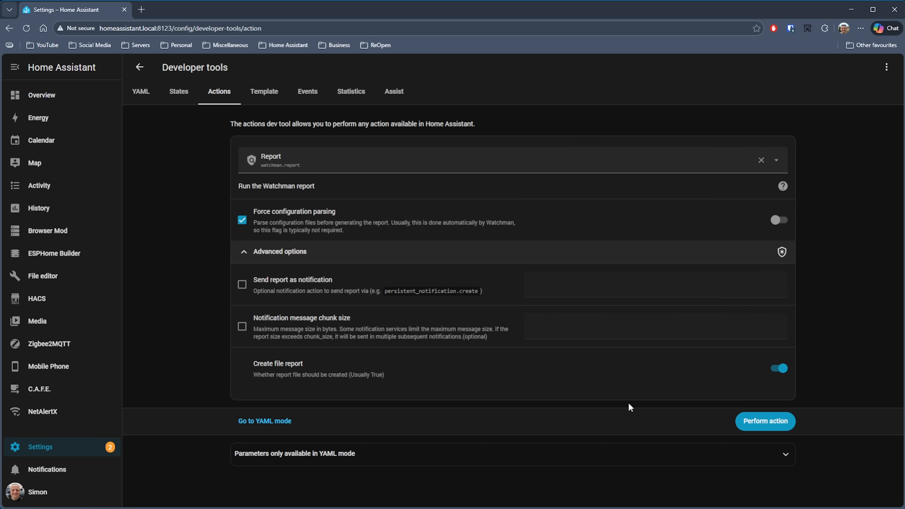
{"action": "left_click", "coordinate": [759, 422]}
- Examine the missing, disabled and unavailable entities and their locations in watchman_report.txt in the file editor
{"action": "scroll", "coordinate": [735, 354], "scroll_direction": "down", "scroll_amount": 7}
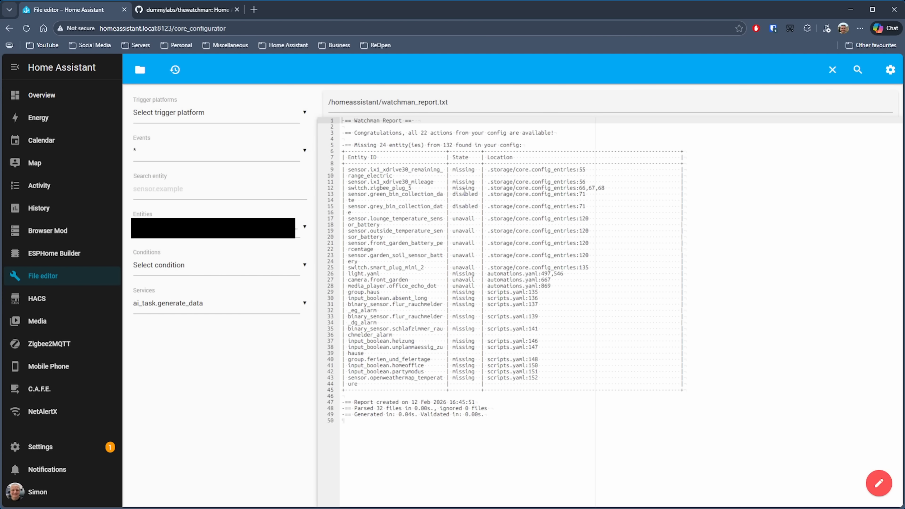
{"action": "left_click", "coordinate": [351, 170]}
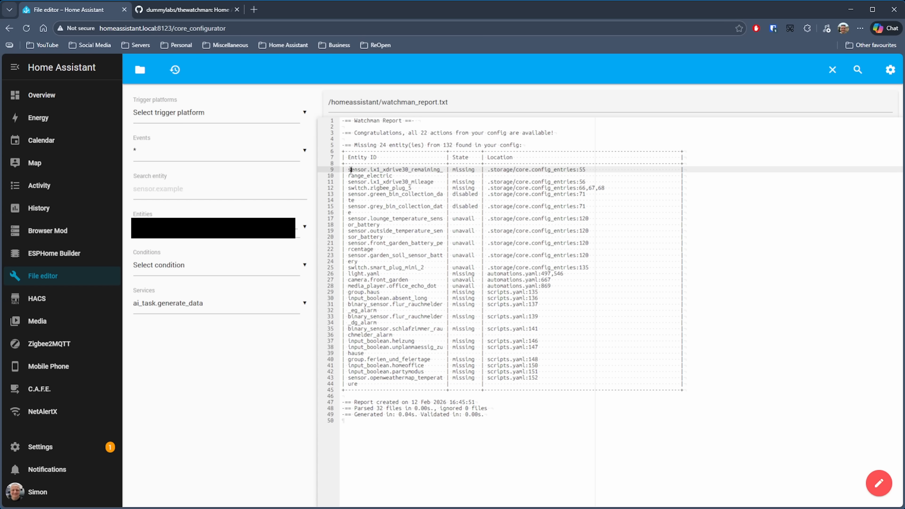
{"action": "left_click_drag", "start_coordinate": [351, 170], "coordinate": [602, 190]}
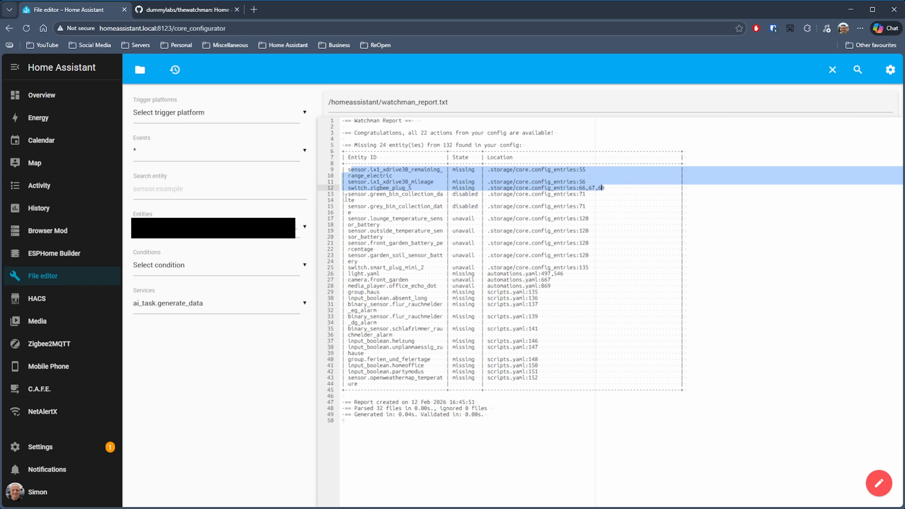
{"action": "left_click_drag", "start_coordinate": [346, 195], "coordinate": [598, 213]}
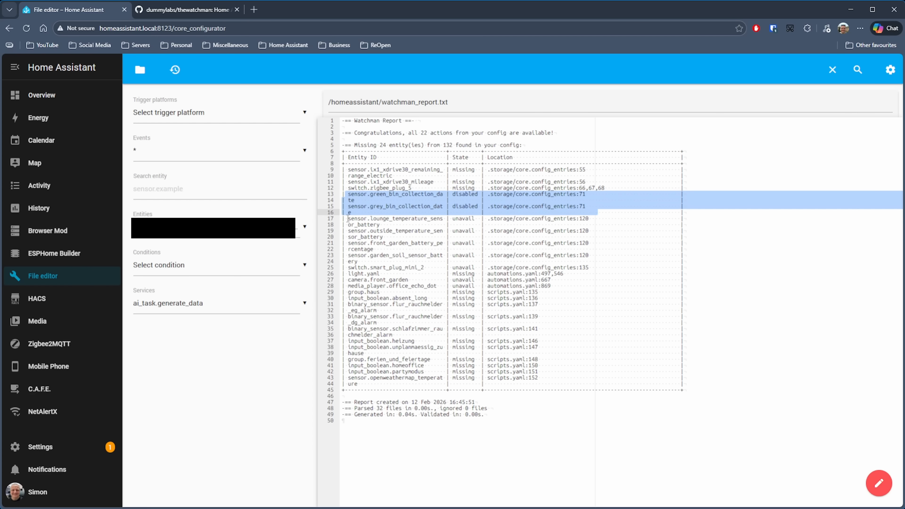
{"action": "left_click_drag", "start_coordinate": [348, 218], "coordinate": [618, 261]}
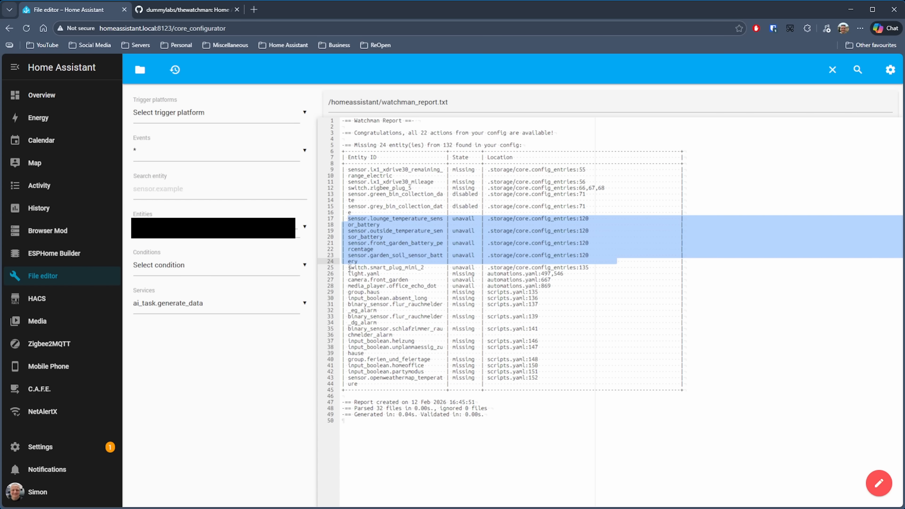
{"action": "left_click_drag", "start_coordinate": [348, 267], "coordinate": [617, 268]}
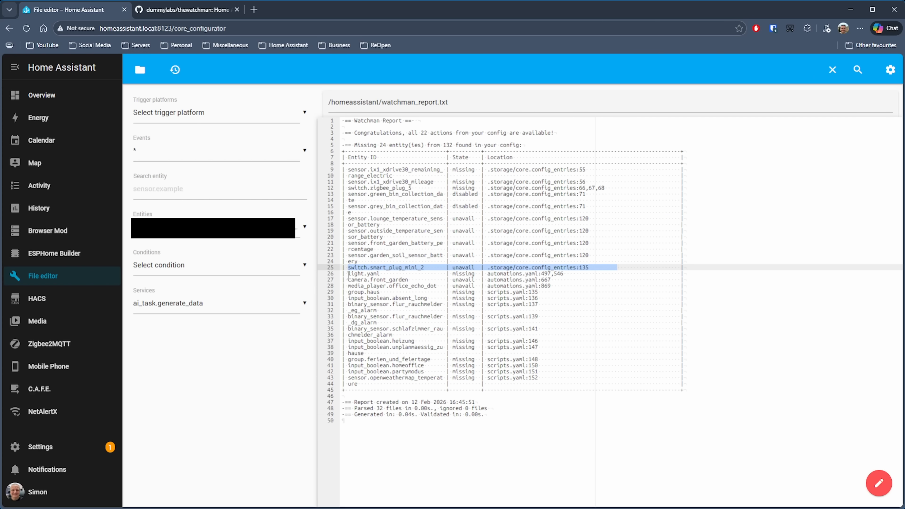
{"action": "left_click_drag", "start_coordinate": [348, 276], "coordinate": [592, 274]}
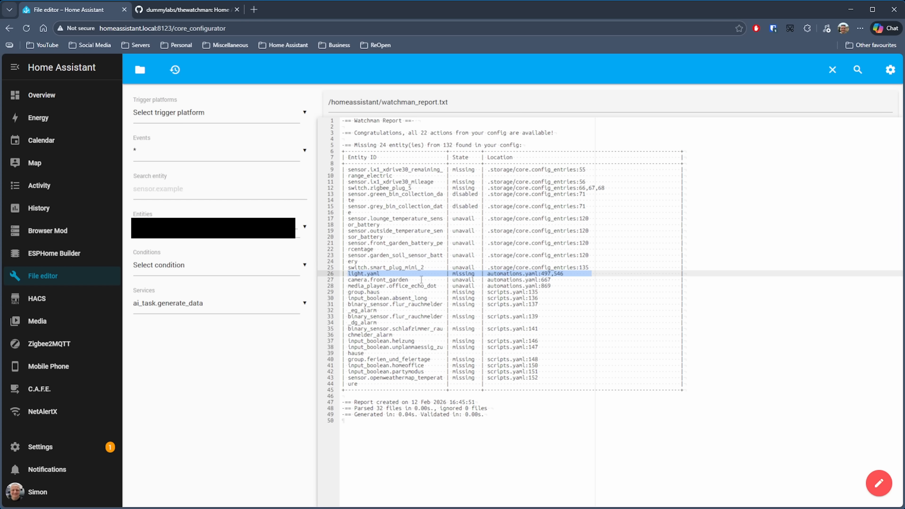
{"action": "left_click", "coordinate": [592, 329]}
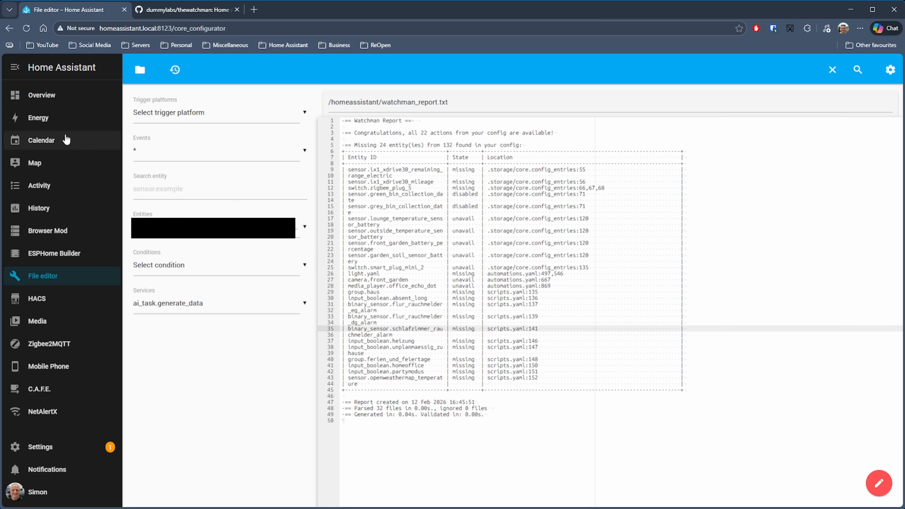